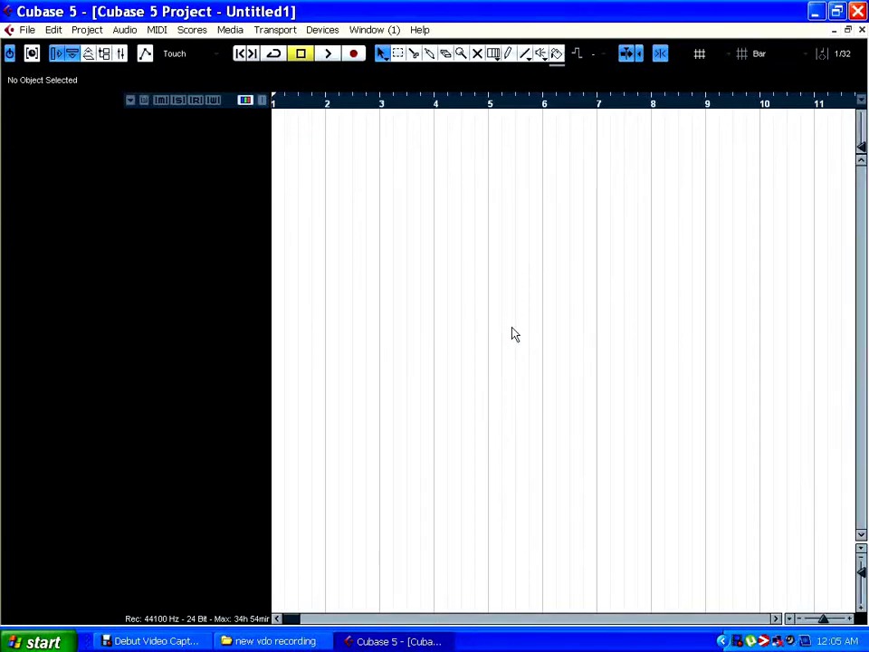
Open the File menu of the empty Untitled1 project
{"action": "left_click", "coordinate": [337, 282]}
{"action": "left_click", "coordinate": [334, 271]}
{"action": "left_click", "coordinate": [27, 30]}
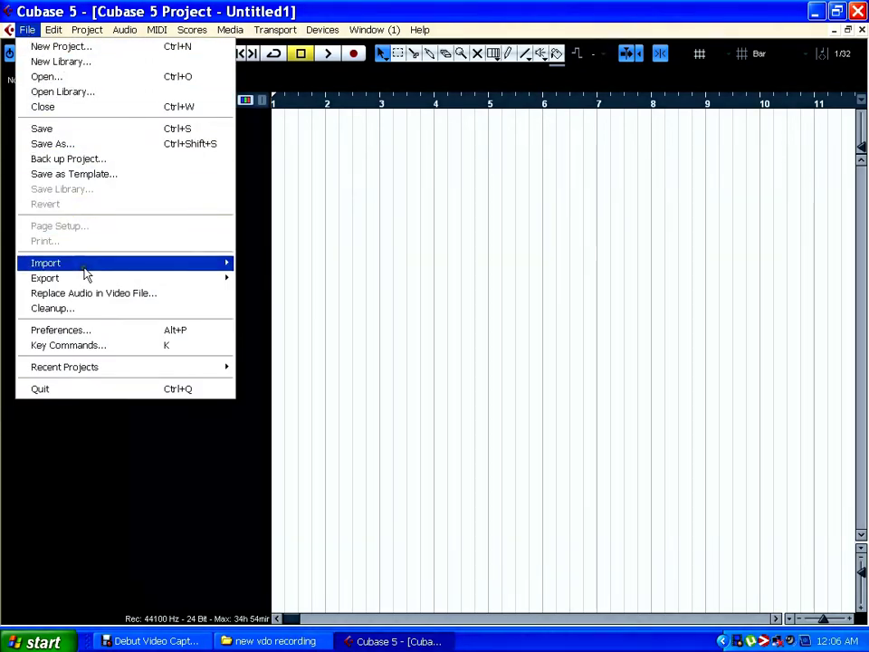
{"action": "mouse_move", "coordinate": [84, 270]}
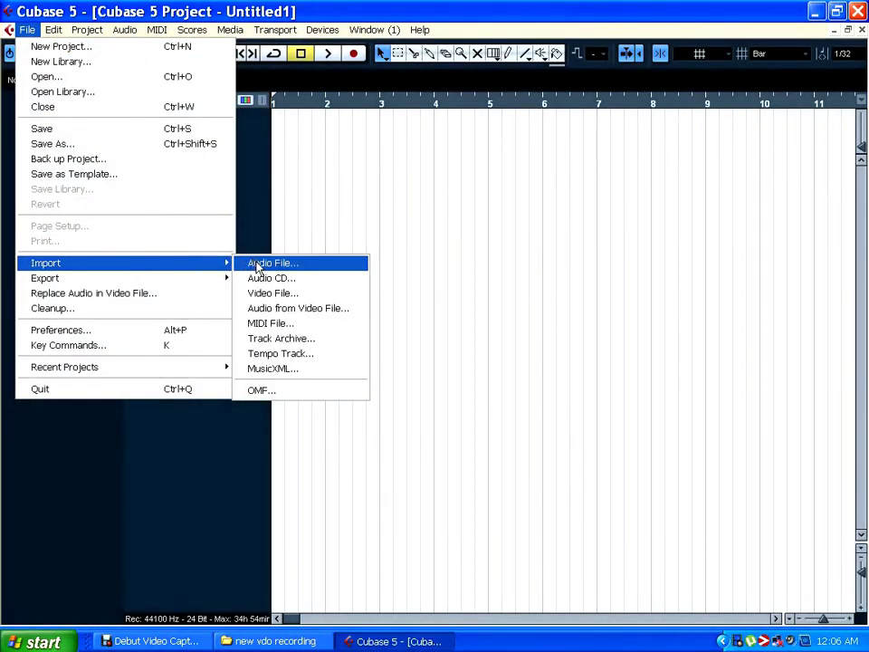
{"action": "left_click", "coordinate": [258, 266]}
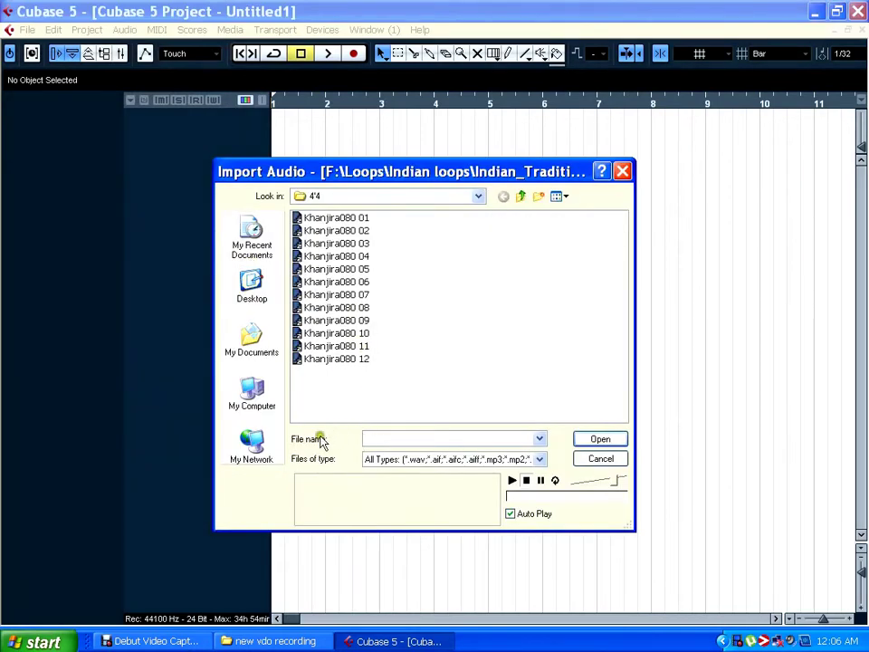
{"action": "left_click", "coordinate": [254, 297]}
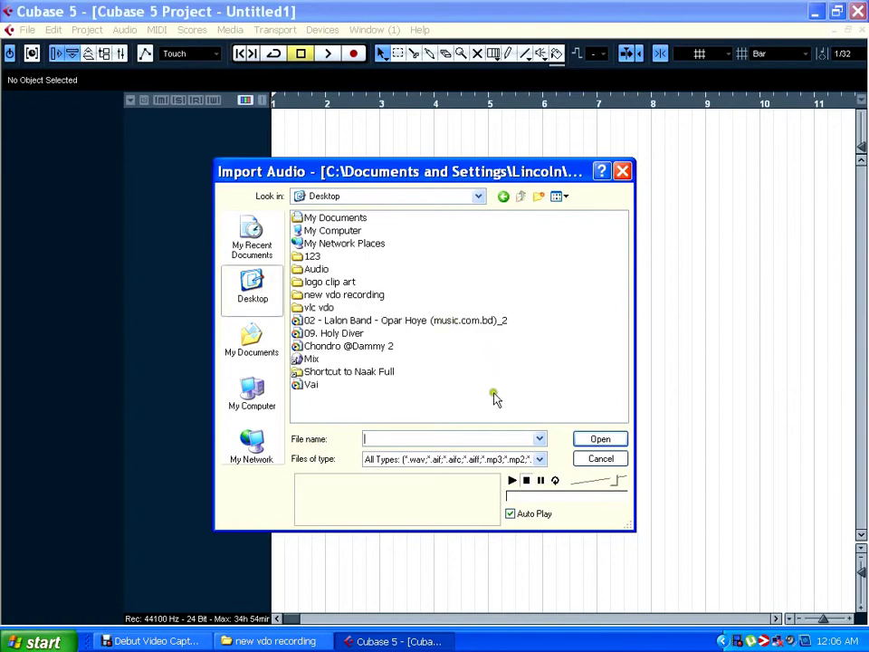
{"action": "left_click", "coordinate": [356, 349]}
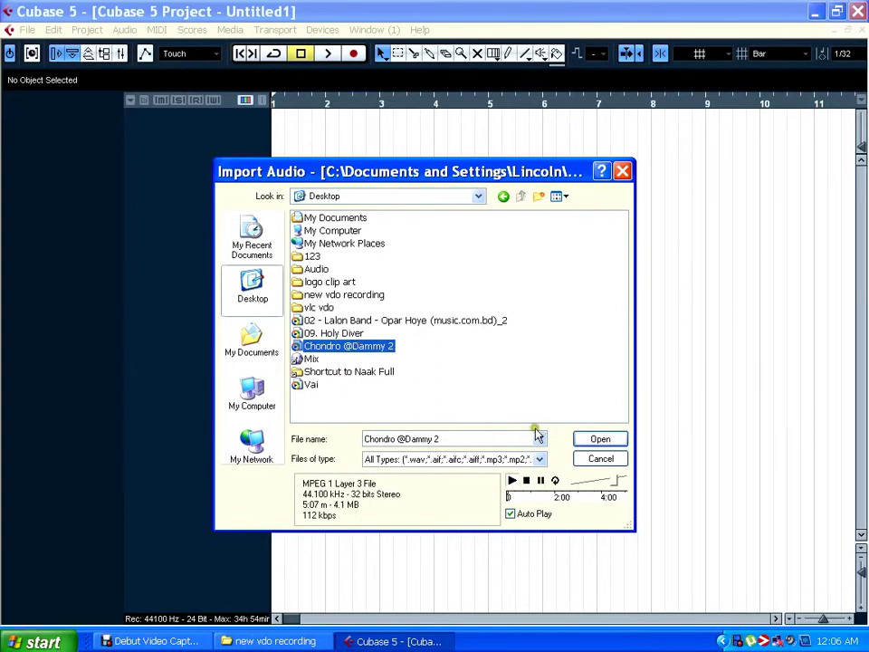
{"action": "left_click", "coordinate": [526, 481]}
{"action": "left_click", "coordinate": [593, 441]}
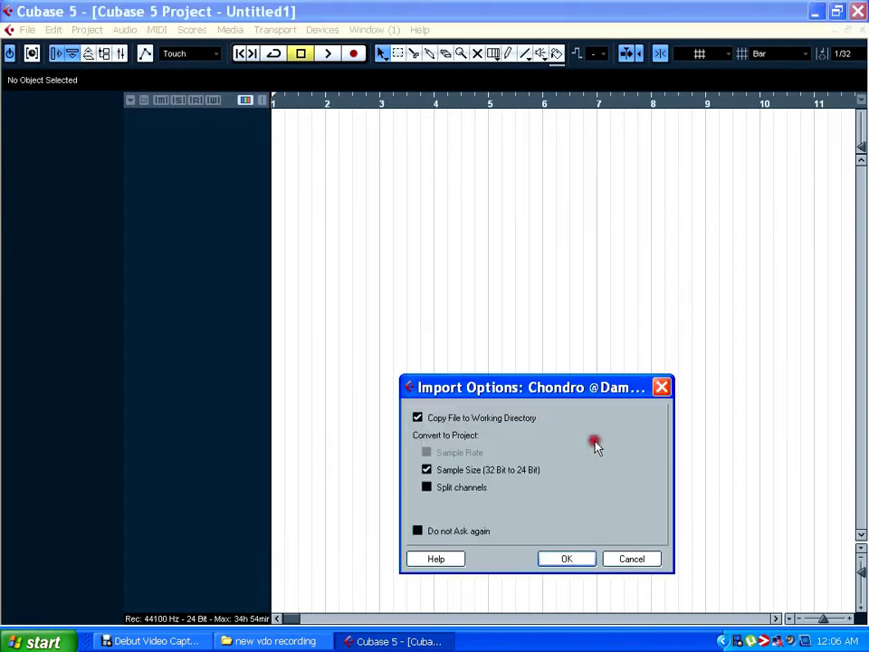
{"action": "left_click_drag", "start_coordinate": [557, 386], "coordinate": [435, 249]}
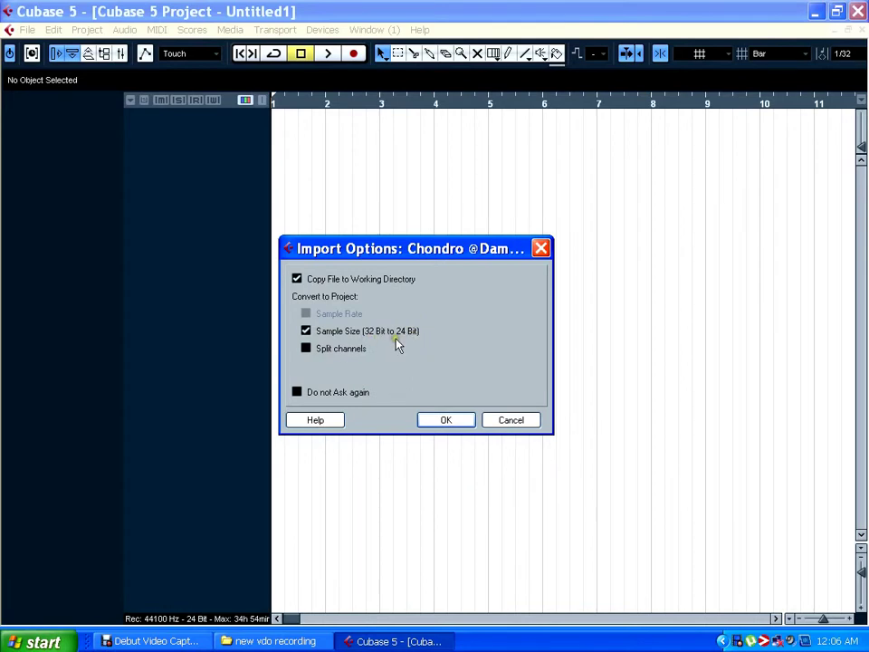
{"action": "left_click_drag", "start_coordinate": [442, 256], "coordinate": [431, 246]}
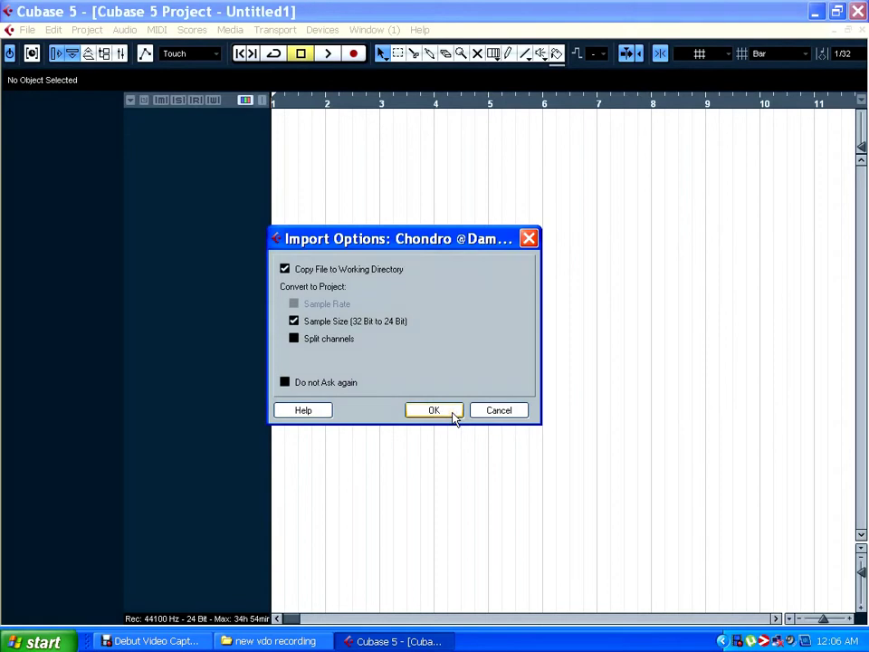
Confirm the import options, make the new track's lane taller, and fit the whole event in view
{"action": "left_click", "coordinate": [434, 410]}
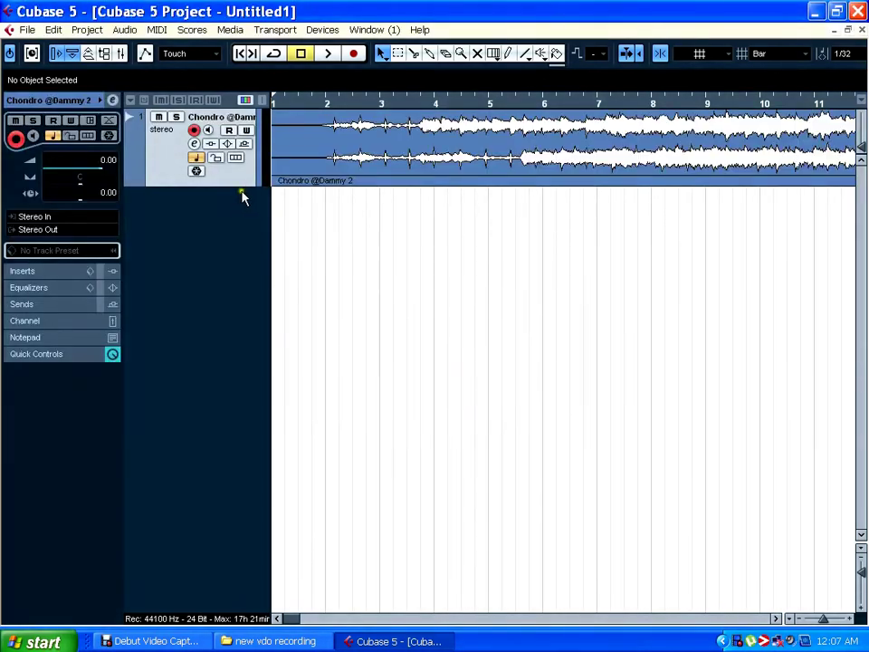
{"action": "left_click_drag", "start_coordinate": [241, 187], "coordinate": [232, 242]}
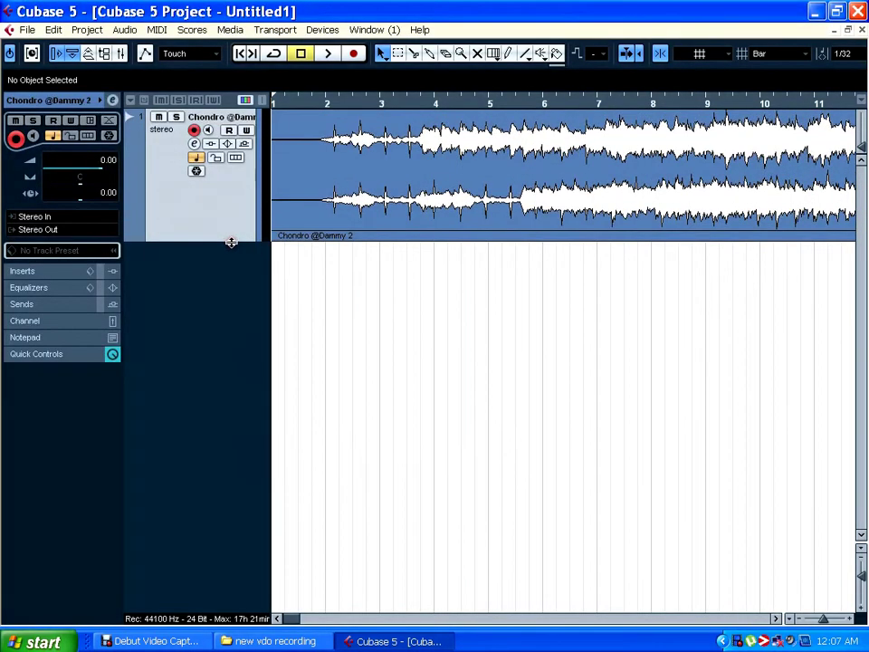
{"action": "key", "text": "shift+f"}
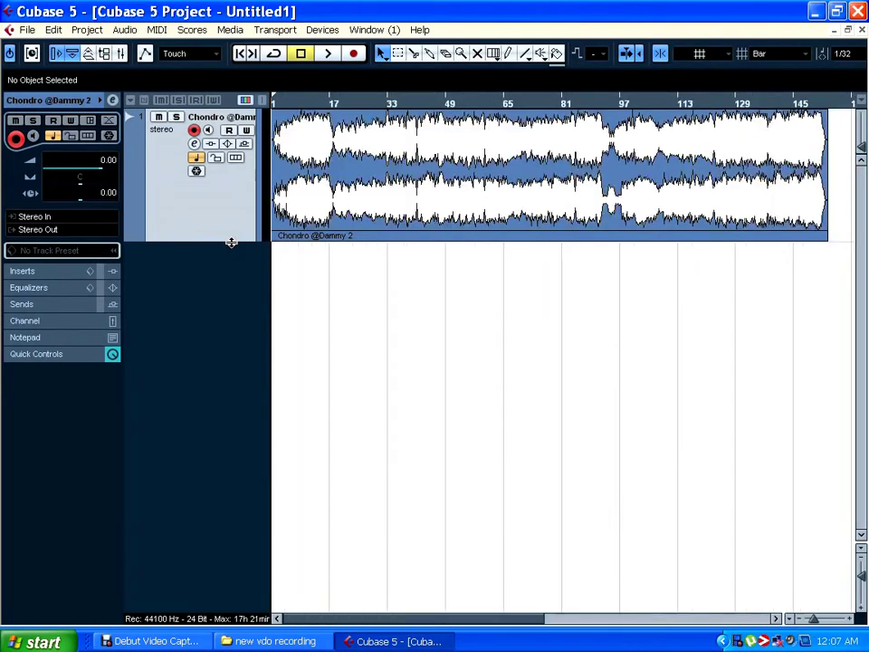
{"action": "left_click", "coordinate": [335, 104]}
{"action": "left_click", "coordinate": [328, 53]}
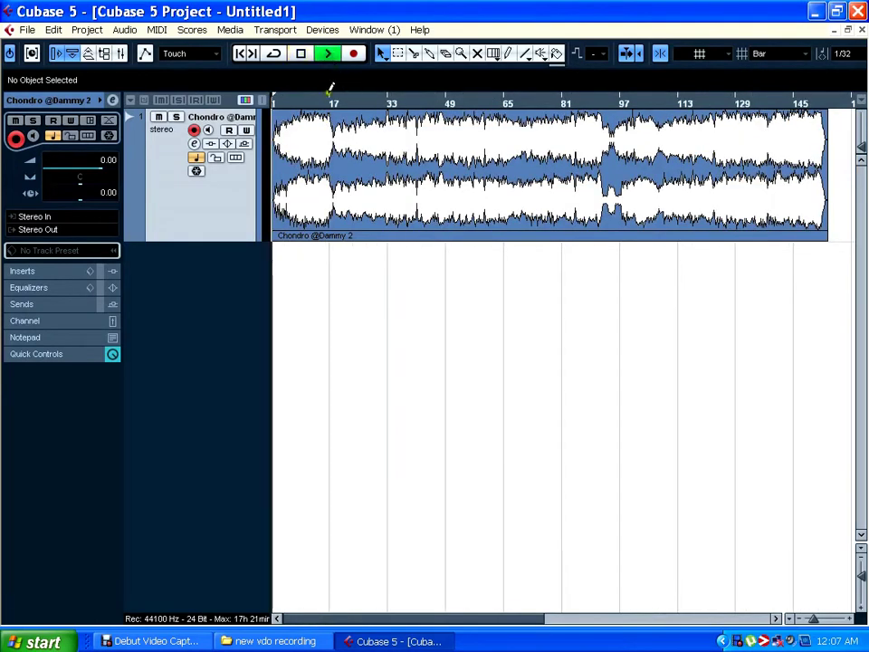
{"action": "left_click", "coordinate": [391, 103]}
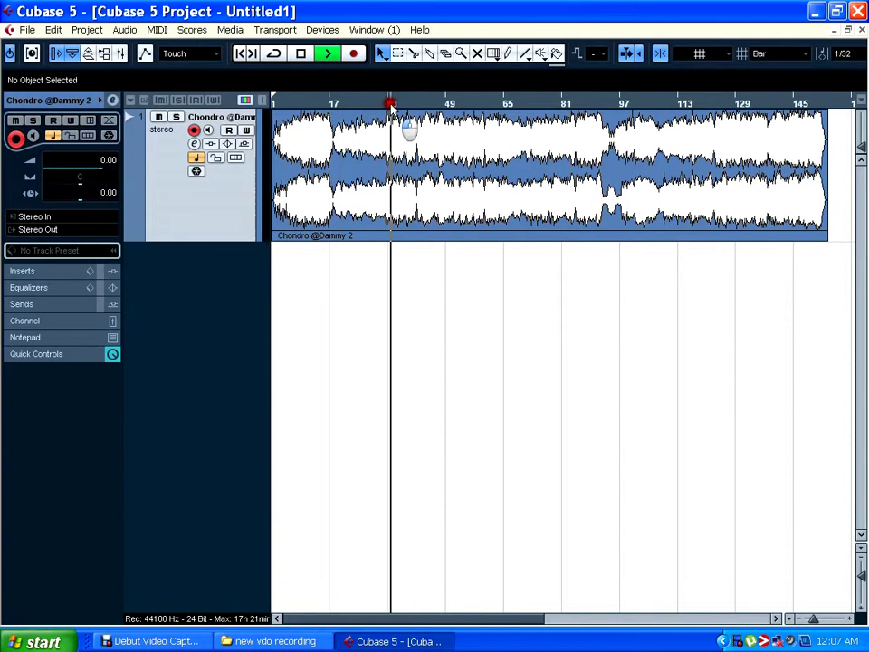
{"action": "left_click", "coordinate": [425, 103]}
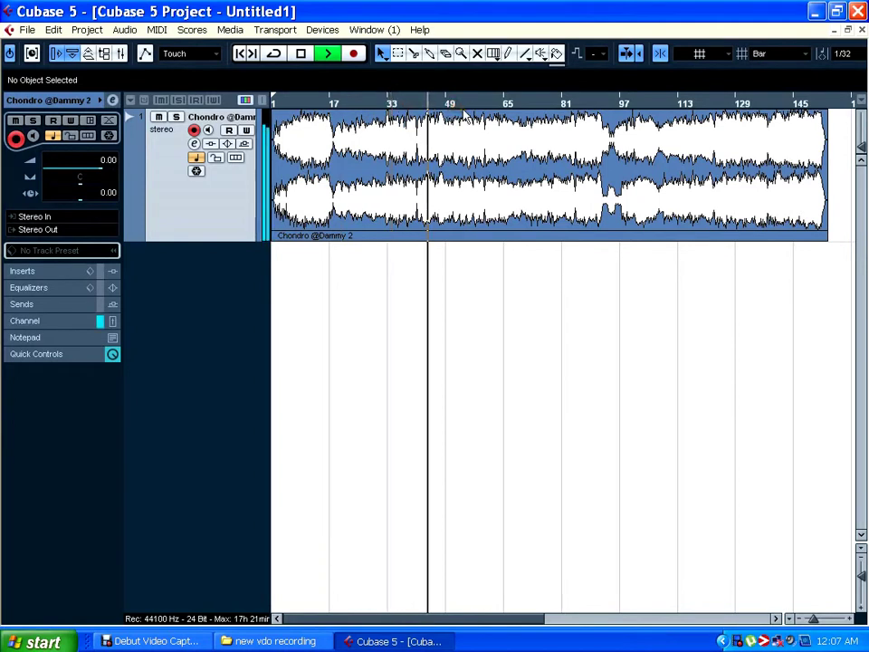
{"action": "left_click", "coordinate": [300, 54]}
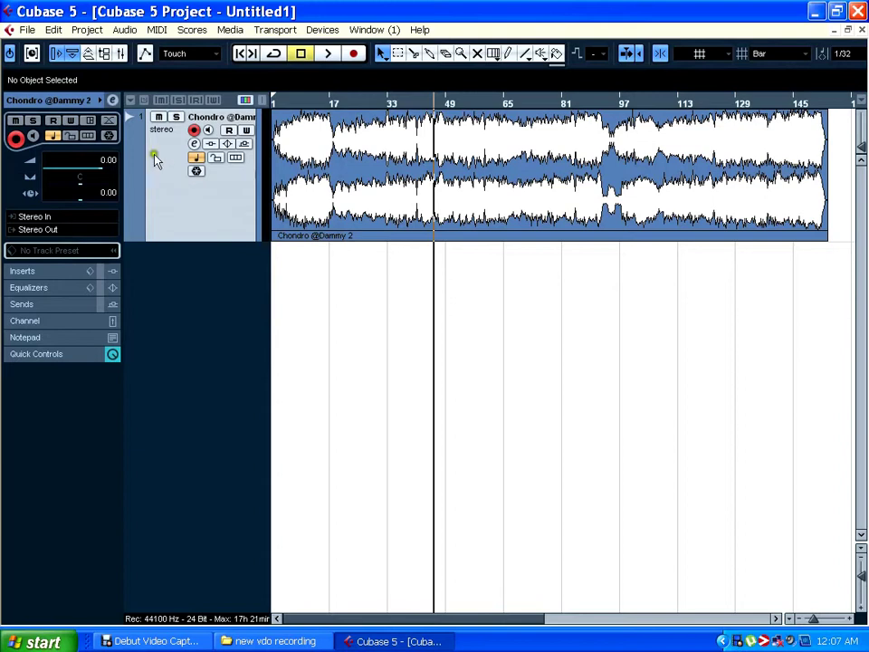
Open the Pool as a floating window away from the inspector and launch its Import Medium browser
{"action": "left_click", "coordinate": [104, 55]}
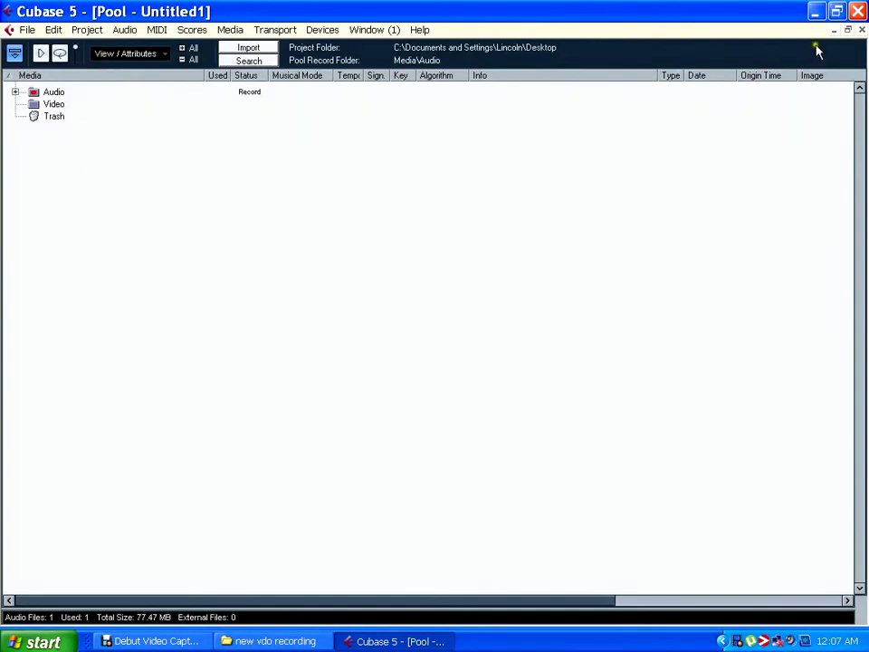
{"action": "left_click", "coordinate": [848, 30]}
{"action": "left_click", "coordinate": [231, 95]}
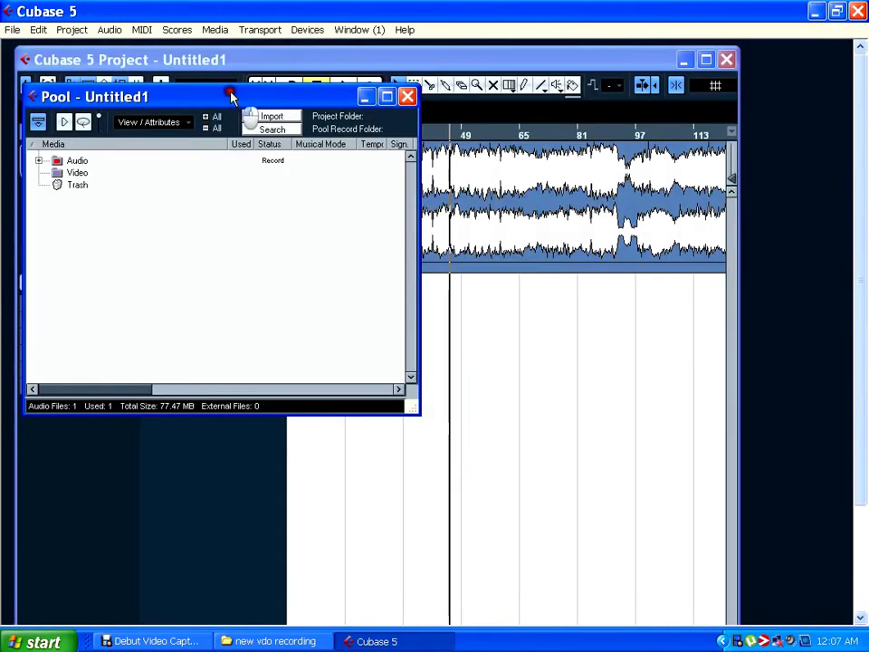
{"action": "left_click_drag", "start_coordinate": [230, 95], "coordinate": [328, 108]}
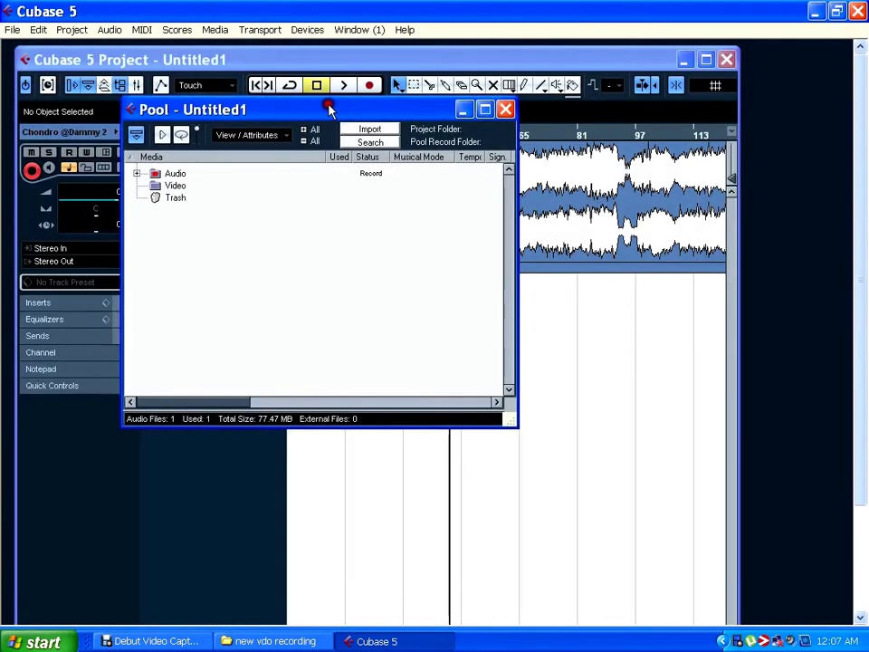
{"action": "left_click", "coordinate": [370, 132]}
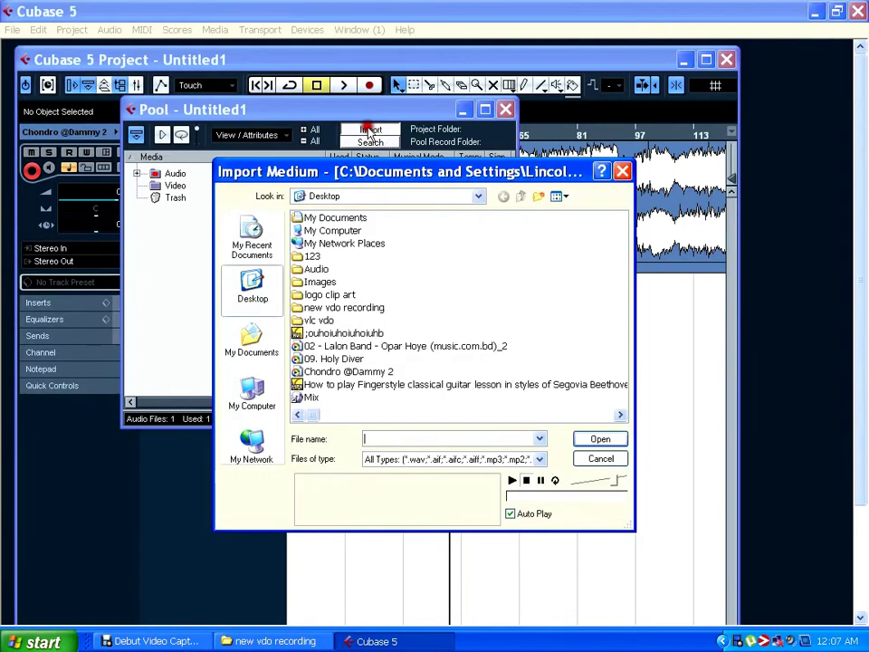
Select 09. Holy Diver, open it, and accept Import Options with copying and 24-bit conversion
{"action": "left_click", "coordinate": [347, 362]}
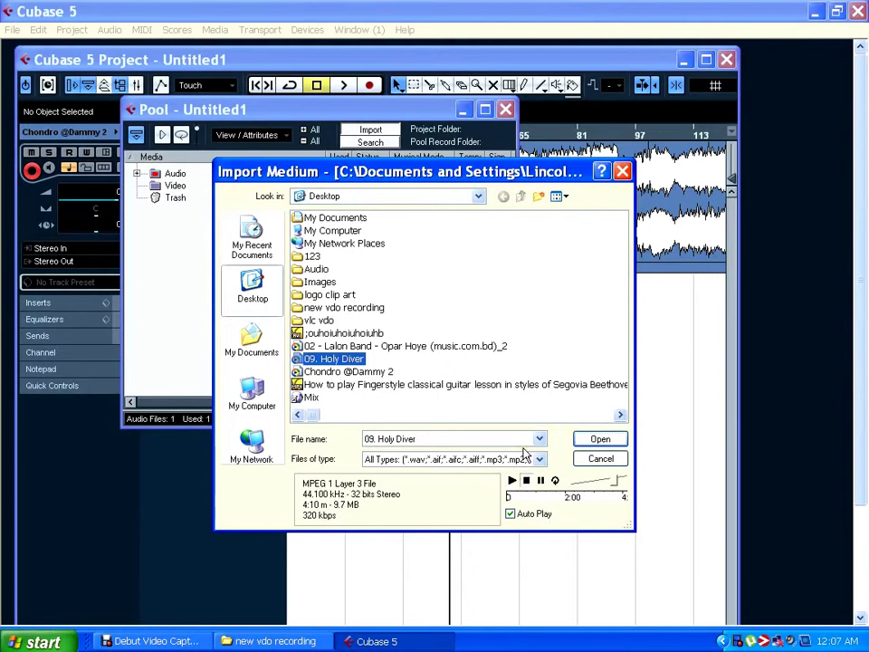
{"action": "left_click", "coordinate": [599, 440]}
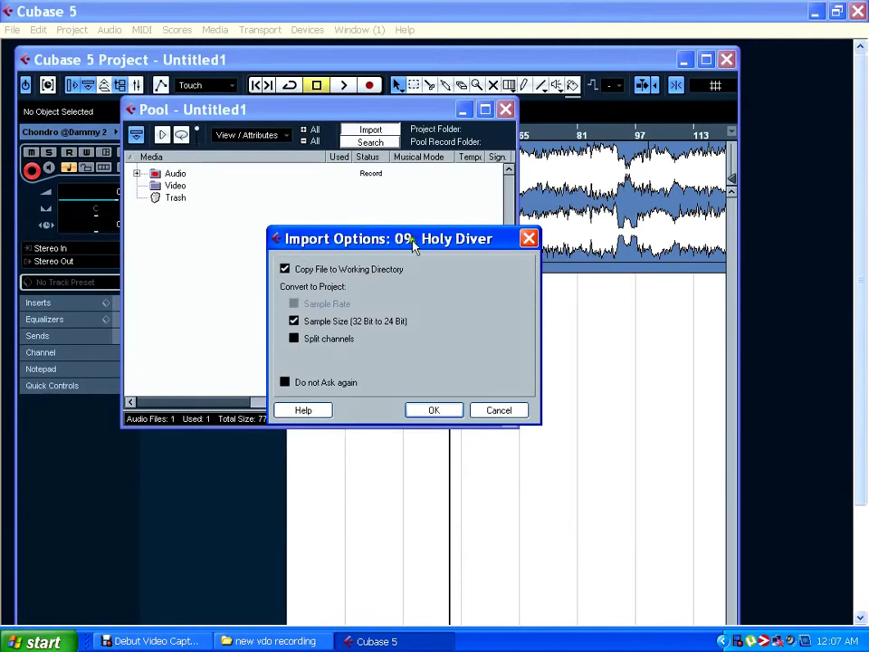
{"action": "left_click_drag", "start_coordinate": [413, 246], "coordinate": [401, 249]}
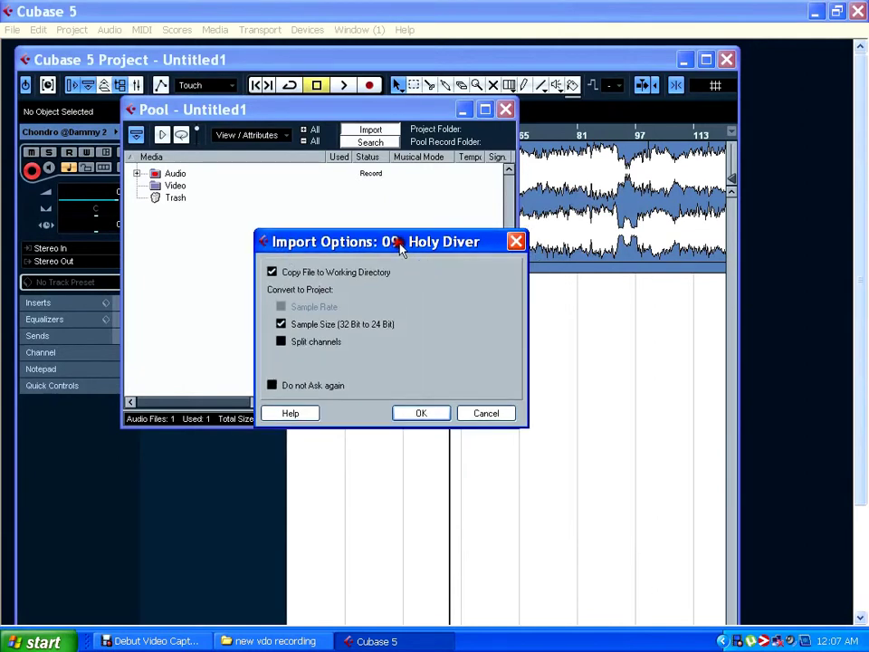
{"action": "left_click", "coordinate": [421, 412]}
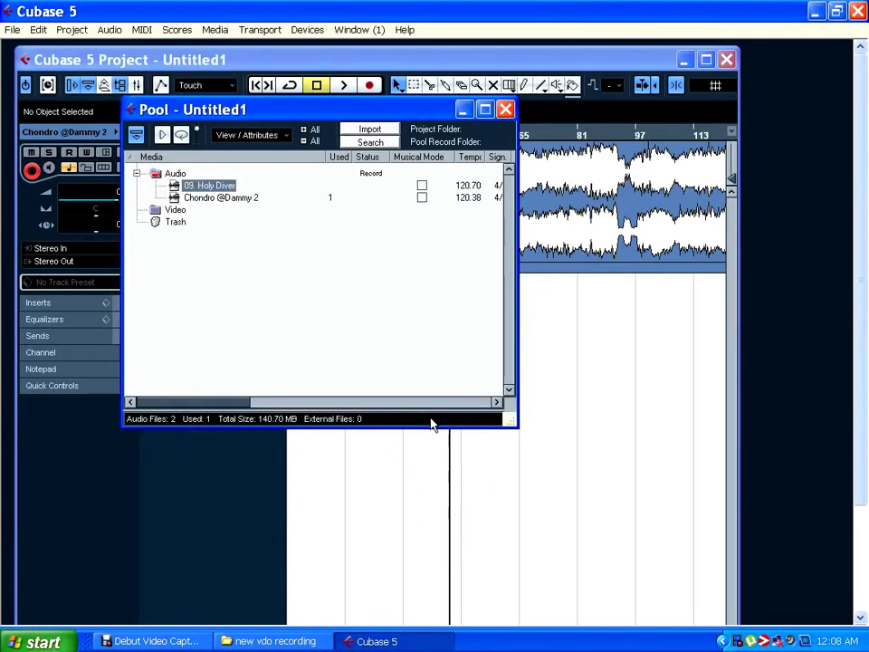
Move the Pool window aside and drag 09. Holy Diver into the empty project area as a track
{"action": "left_click_drag", "start_coordinate": [300, 109], "coordinate": [539, 146]}
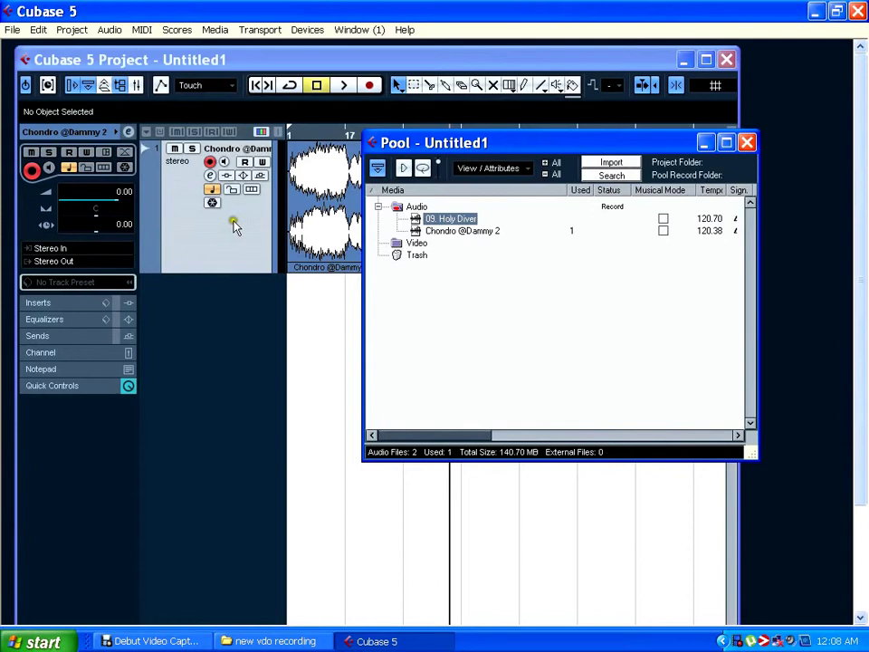
{"action": "left_click_drag", "start_coordinate": [543, 141], "coordinate": [601, 141]}
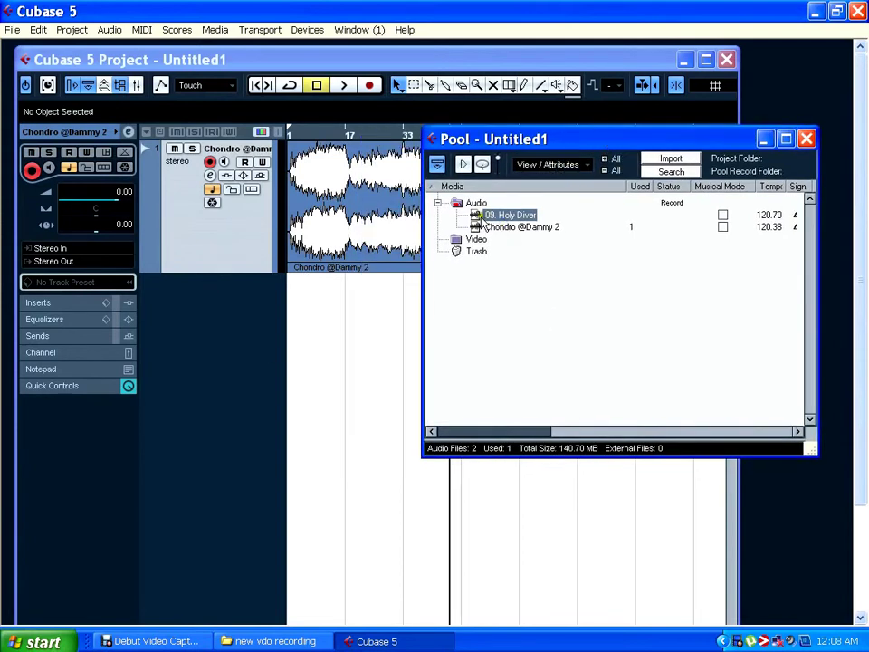
{"action": "left_click_drag", "start_coordinate": [545, 142], "coordinate": [609, 151]}
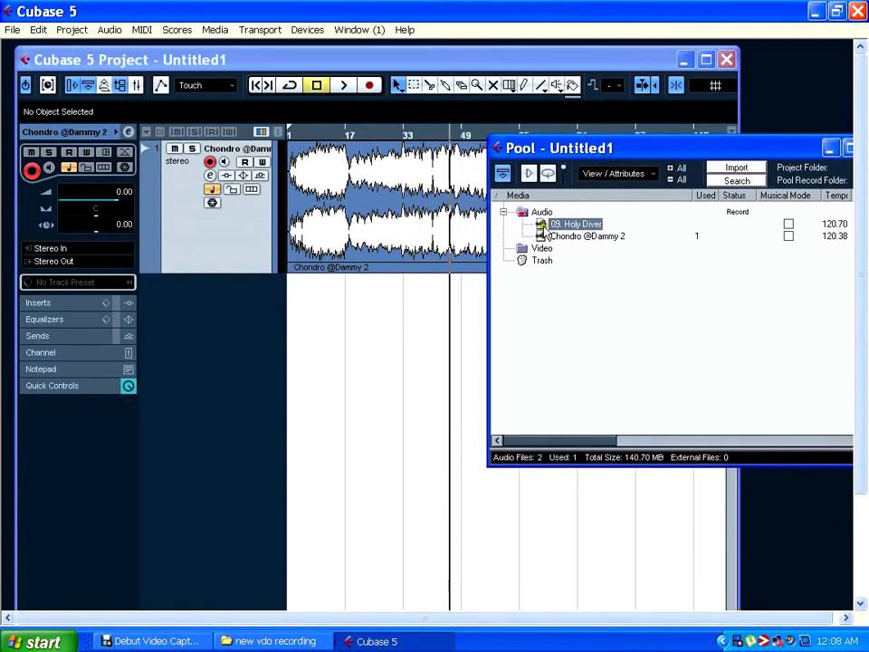
{"action": "mouse_move", "coordinate": [545, 228]}
{"action": "left_mouse_down"}
{"action": "mouse_move", "coordinate": [551, 256]}
{"action": "mouse_move", "coordinate": [382, 337]}
{"action": "mouse_move", "coordinate": [310, 299]}
{"action": "mouse_move", "coordinate": [297, 305]}
{"action": "left_mouse_up"}
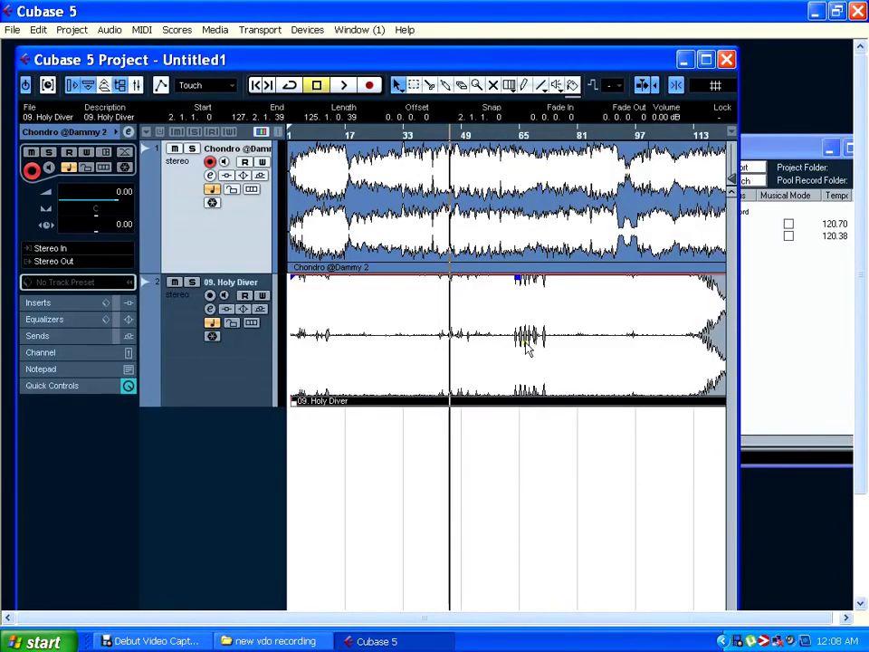
Mute track 1, select and briefly play 09. Holy Diver, then maximize the project window
{"action": "left_click", "coordinate": [173, 148]}
{"action": "left_click", "coordinate": [228, 342]}
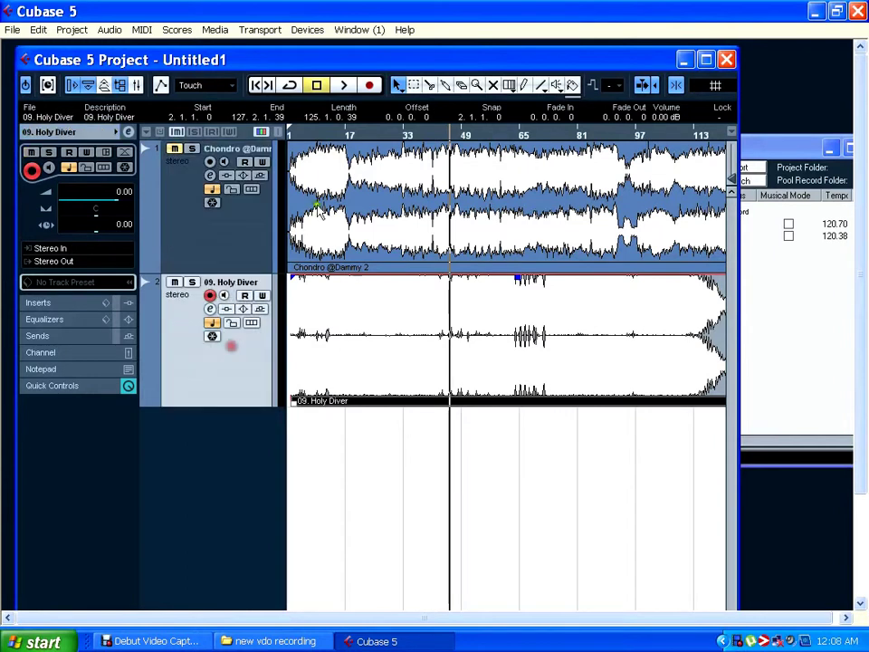
{"action": "left_click", "coordinate": [345, 86]}
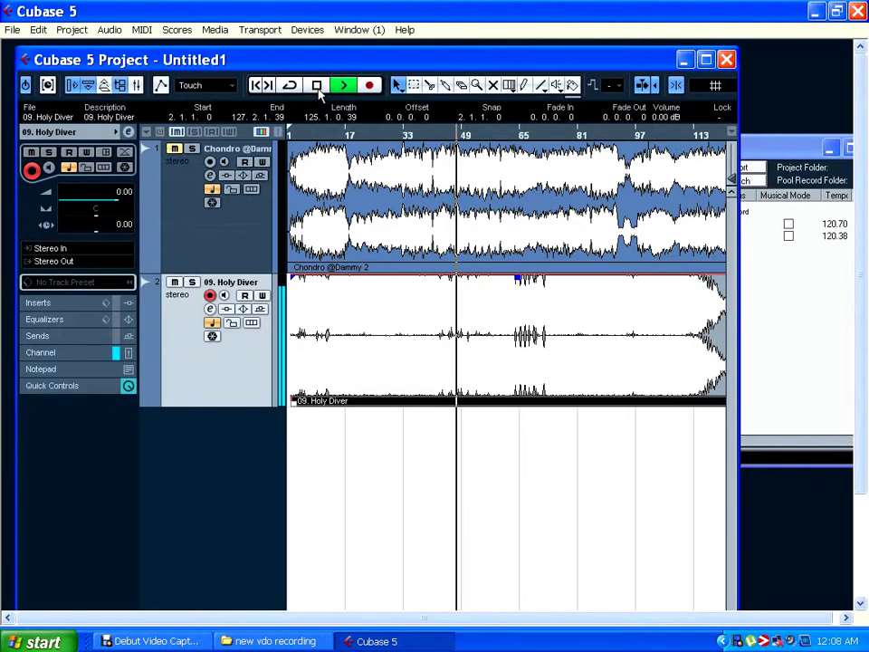
{"action": "left_click", "coordinate": [317, 86]}
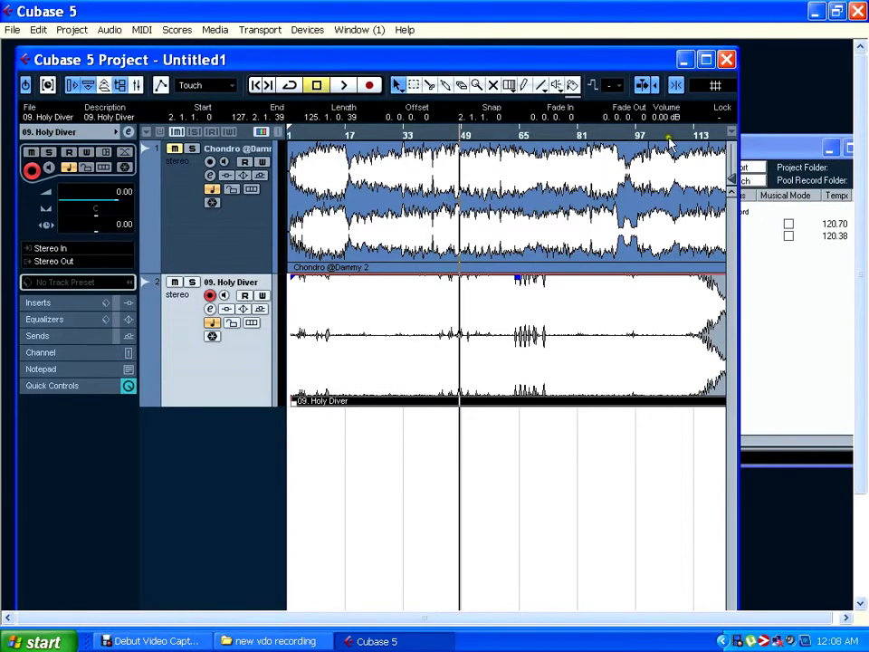
{"action": "left_click", "coordinate": [706, 60]}
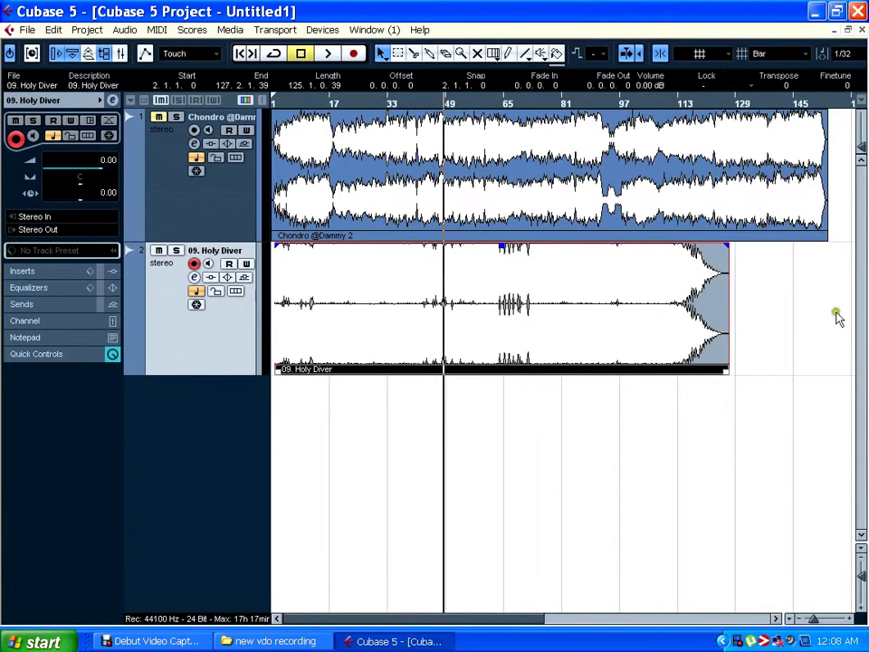
Restore Cubase from full screen, move it higher and enlarge it so both tracks show
{"action": "left_click", "coordinate": [838, 12]}
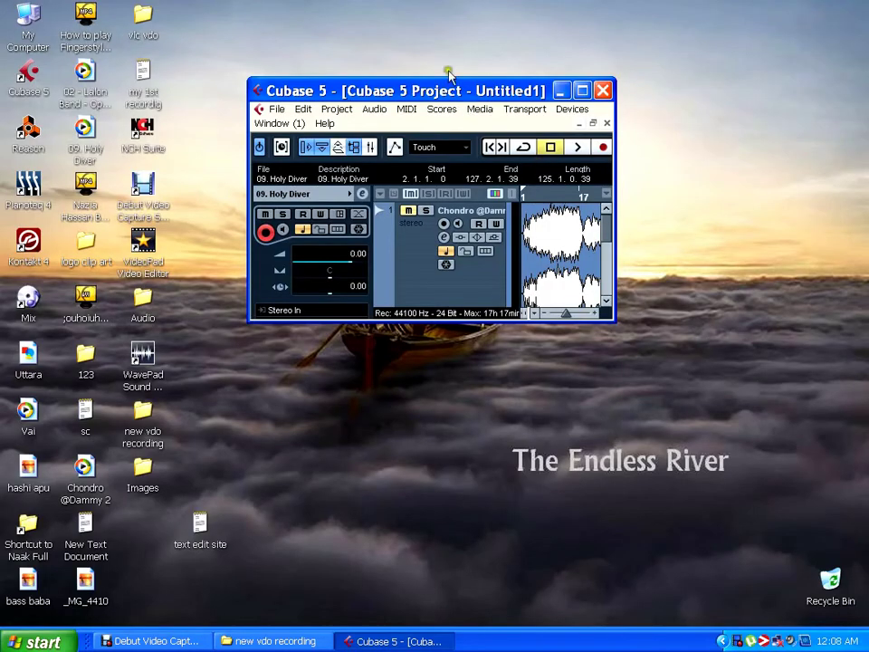
{"action": "left_click_drag", "start_coordinate": [434, 90], "coordinate": [441, 60]}
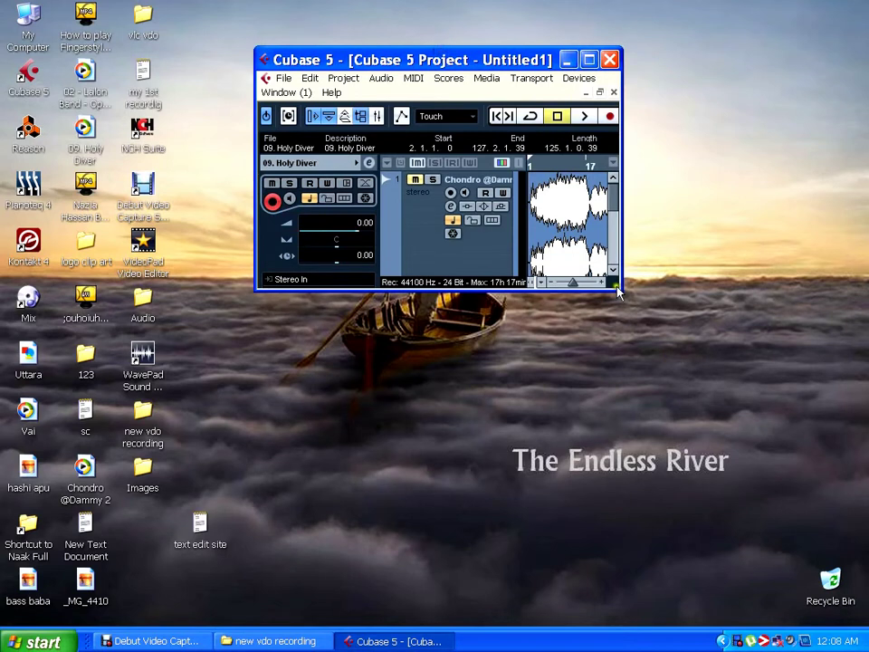
{"action": "left_click_drag", "start_coordinate": [619, 291], "coordinate": [768, 518]}
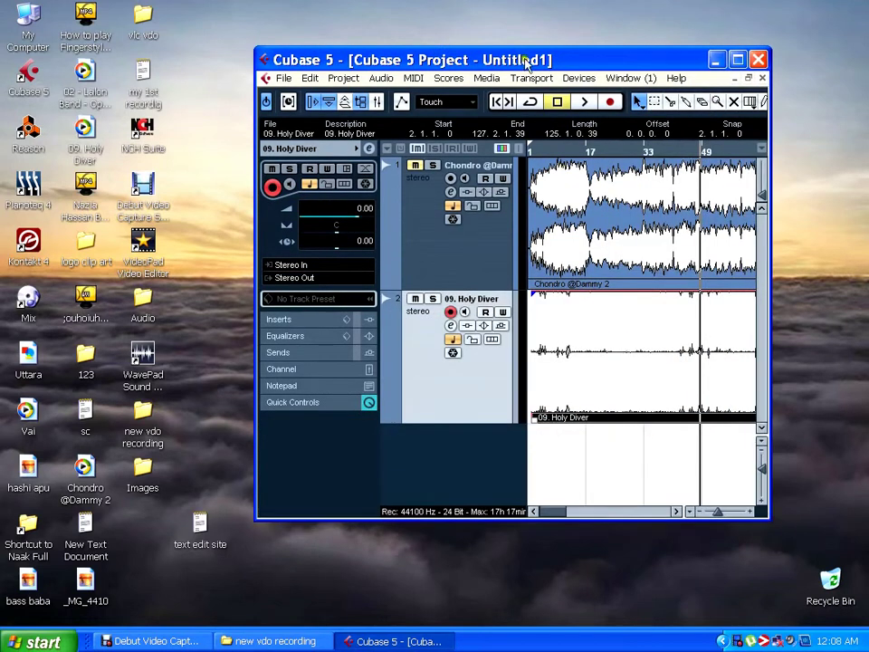
{"action": "left_click_drag", "start_coordinate": [528, 59], "coordinate": [523, 21]}
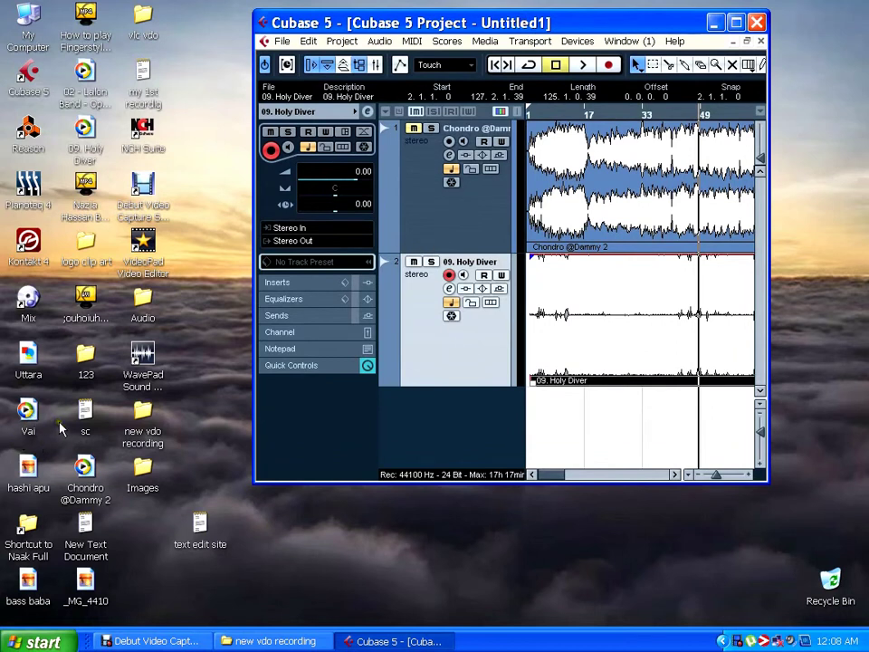
Close My Computer, dismiss the sample rate error, and drag the desktop file Vai into Cubase
{"action": "double_click", "coordinate": [28, 27]}
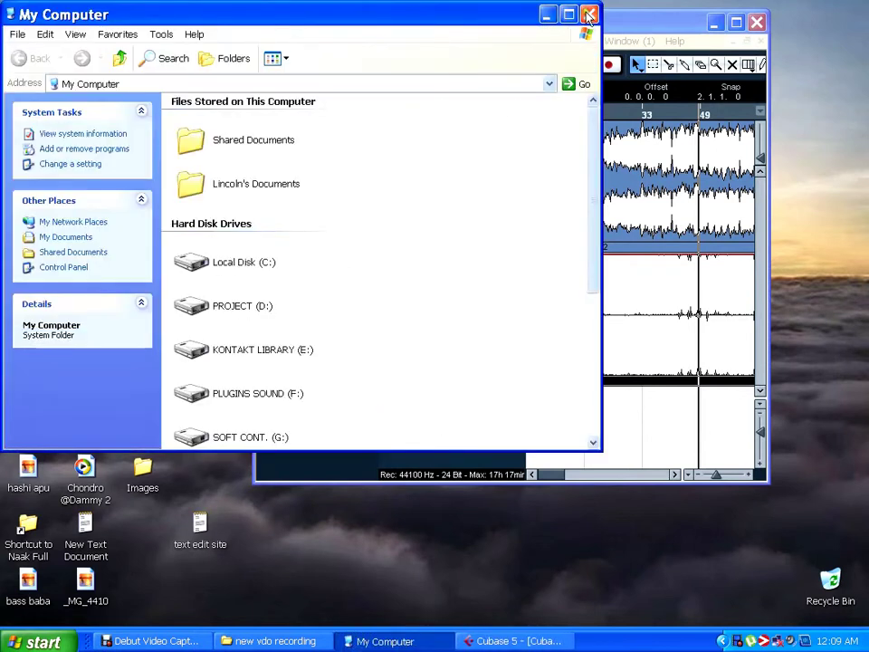
{"action": "left_click", "coordinate": [590, 14]}
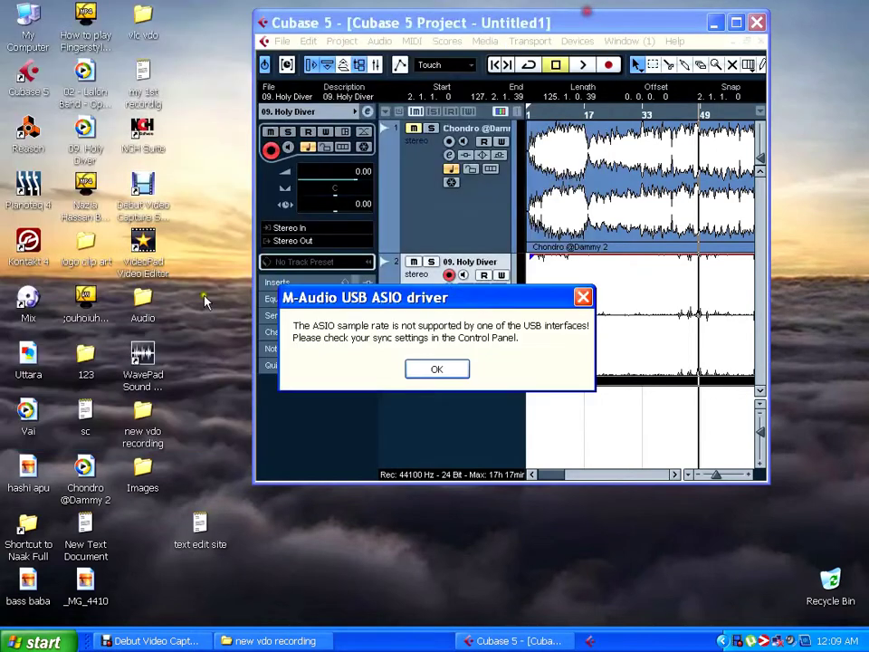
{"action": "left_click", "coordinate": [436, 369]}
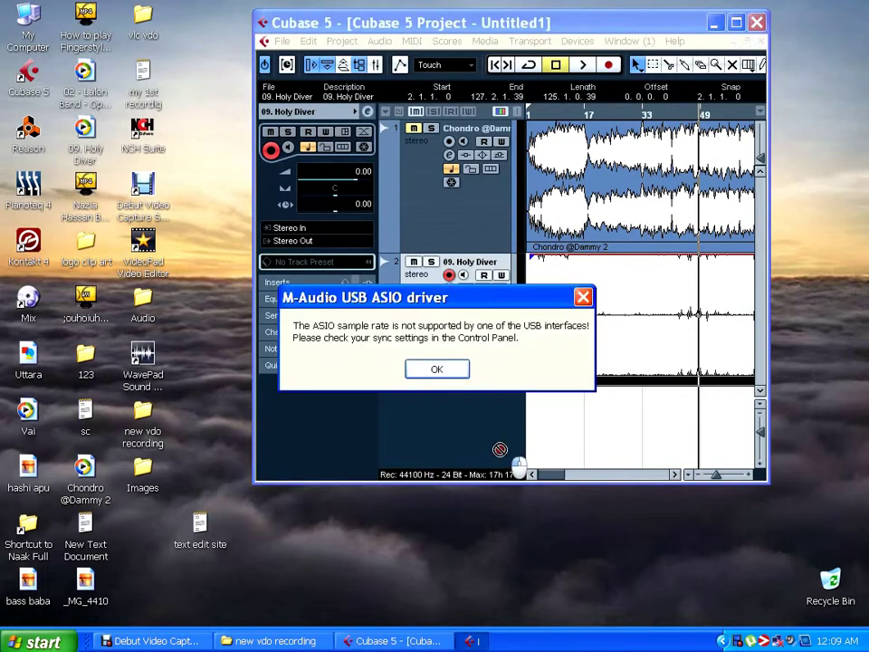
{"action": "left_click_drag", "start_coordinate": [500, 449], "coordinate": [623, 438]}
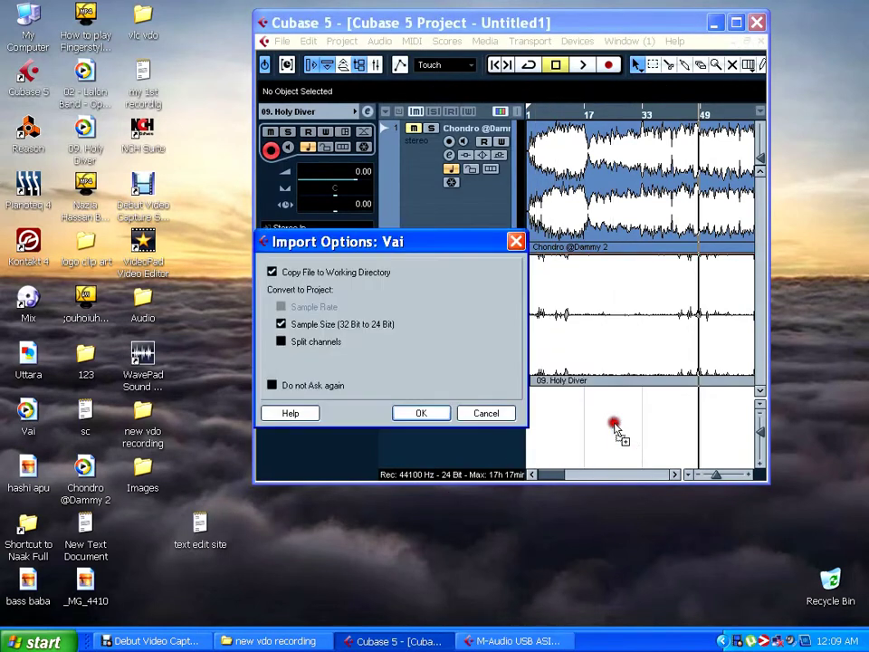
Accept the import options for Vai and move its event to start at bar 1 on track 3
{"action": "left_click", "coordinate": [423, 413]}
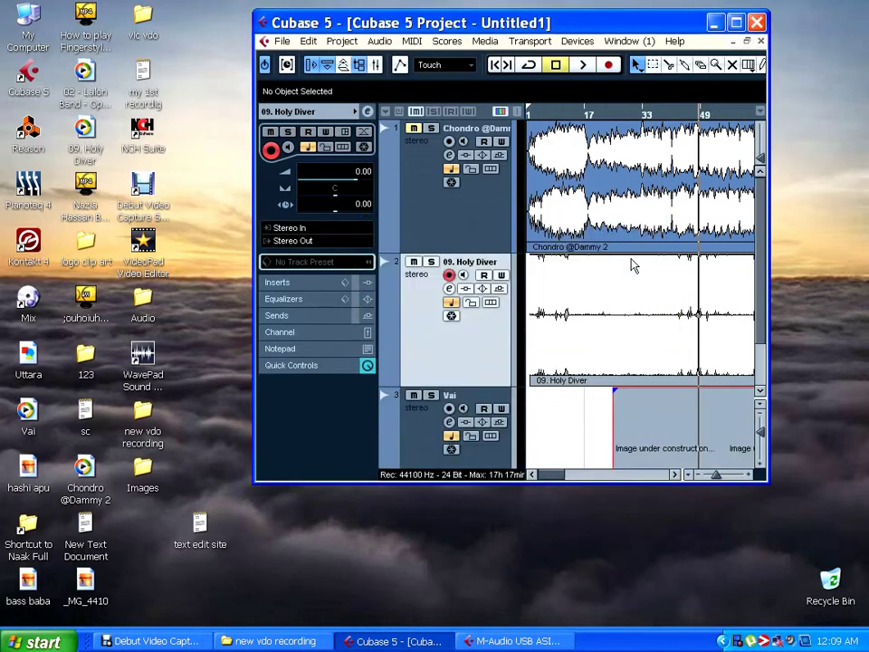
{"action": "left_click", "coordinate": [736, 24]}
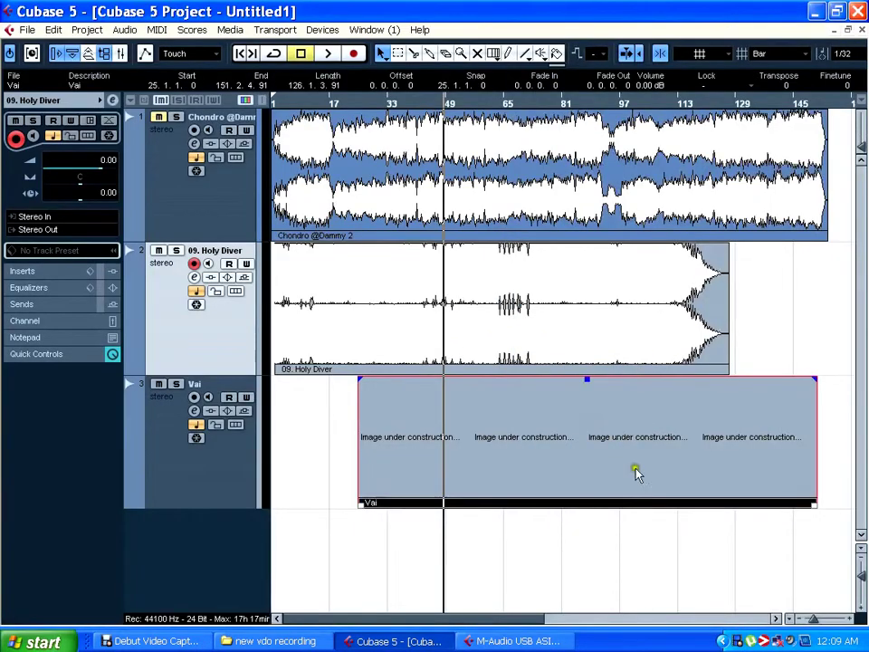
{"action": "left_click_drag", "start_coordinate": [636, 471], "coordinate": [533, 471]}
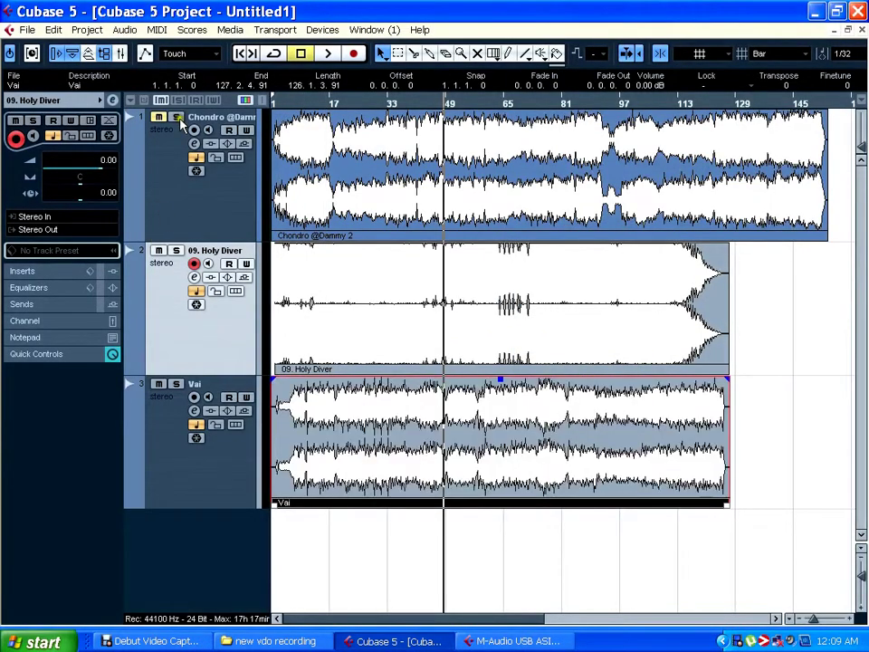
Solo the Vai track and play it back, then unsolo it and stop playback
{"action": "left_click", "coordinate": [176, 384]}
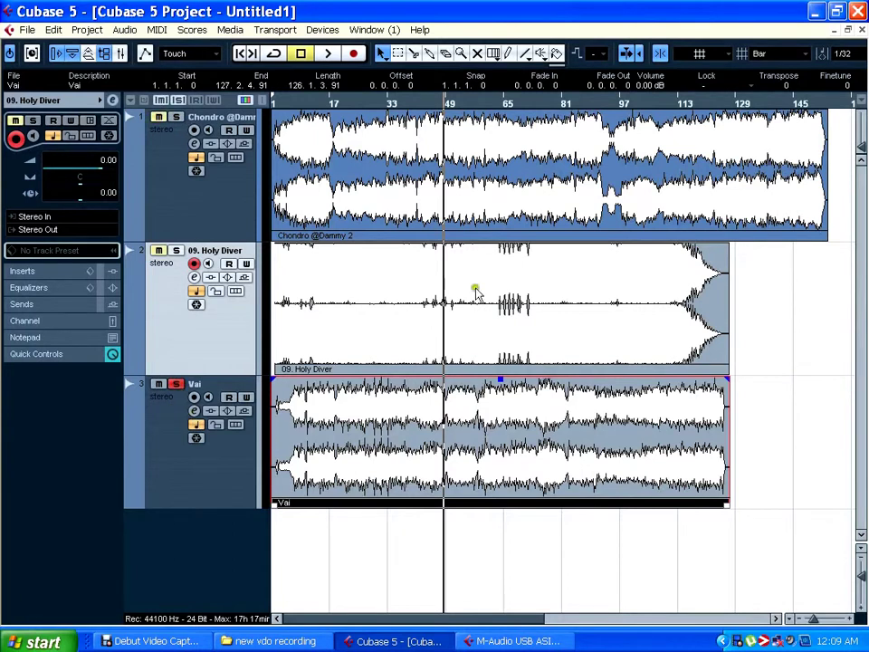
{"action": "left_click", "coordinate": [328, 53]}
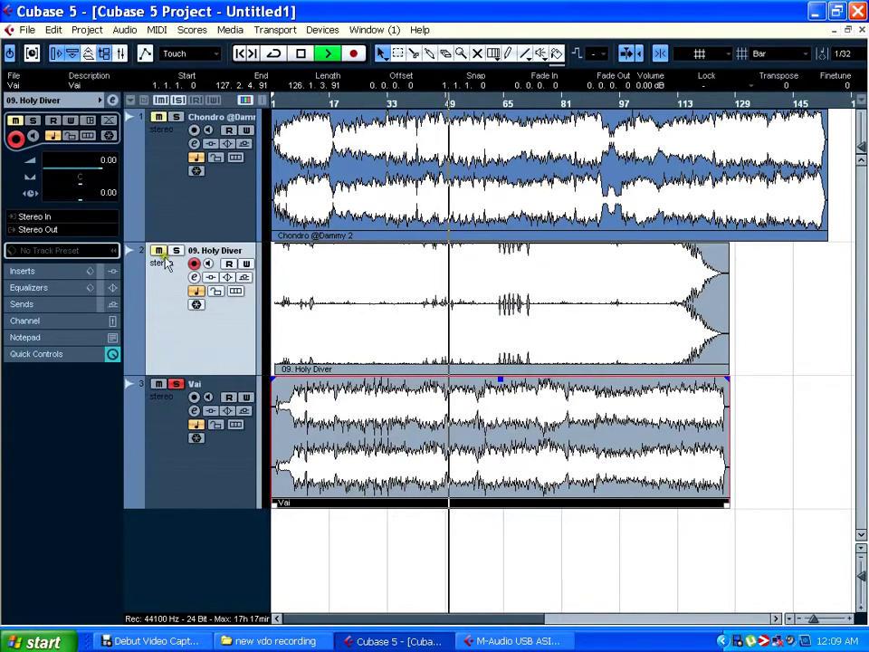
{"action": "left_click", "coordinate": [174, 386]}
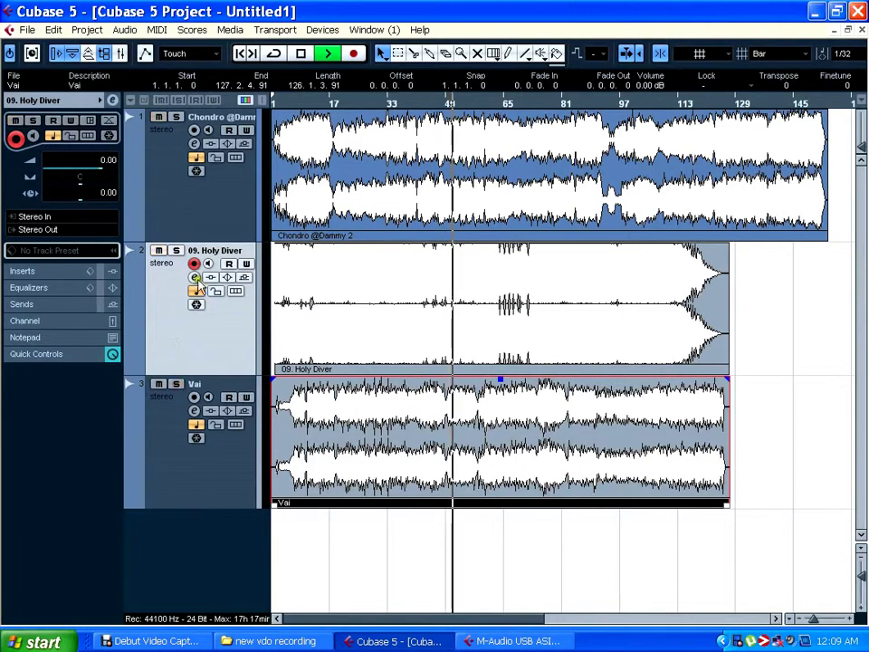
{"action": "left_click", "coordinate": [301, 53]}
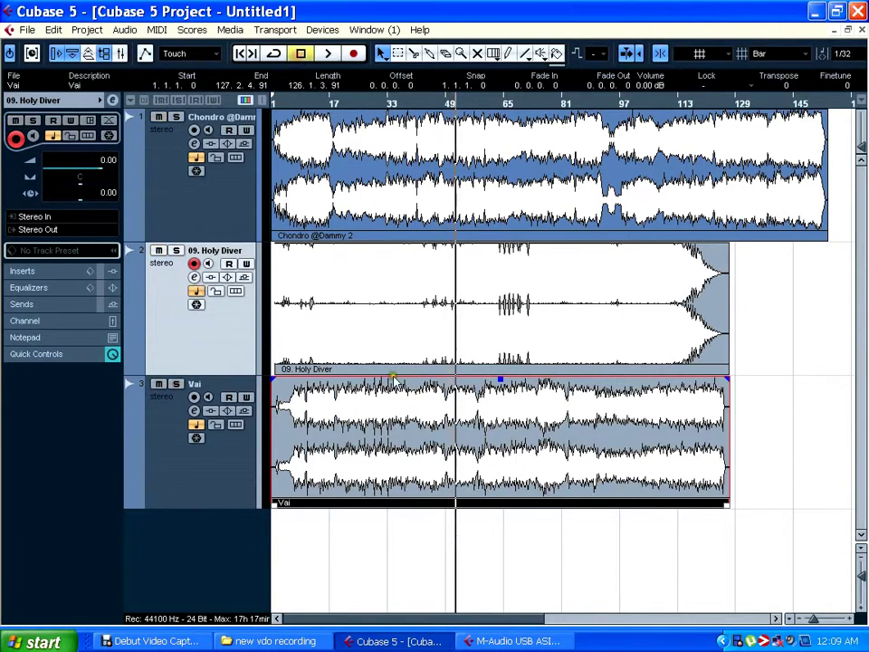